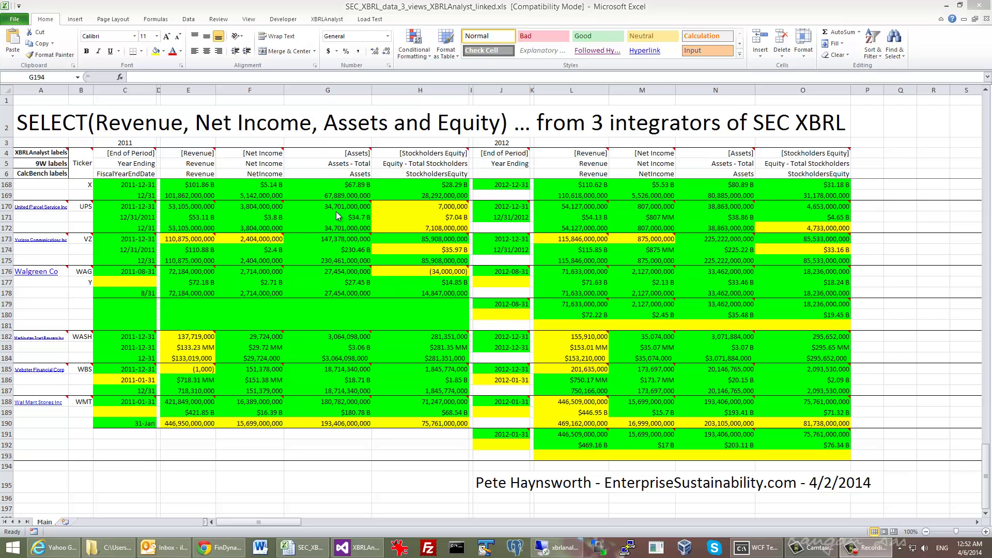
Step: Bring the Supervalu Inc rows (137–141) of the Main comparison sheet into view
mouse_move(331, 205)
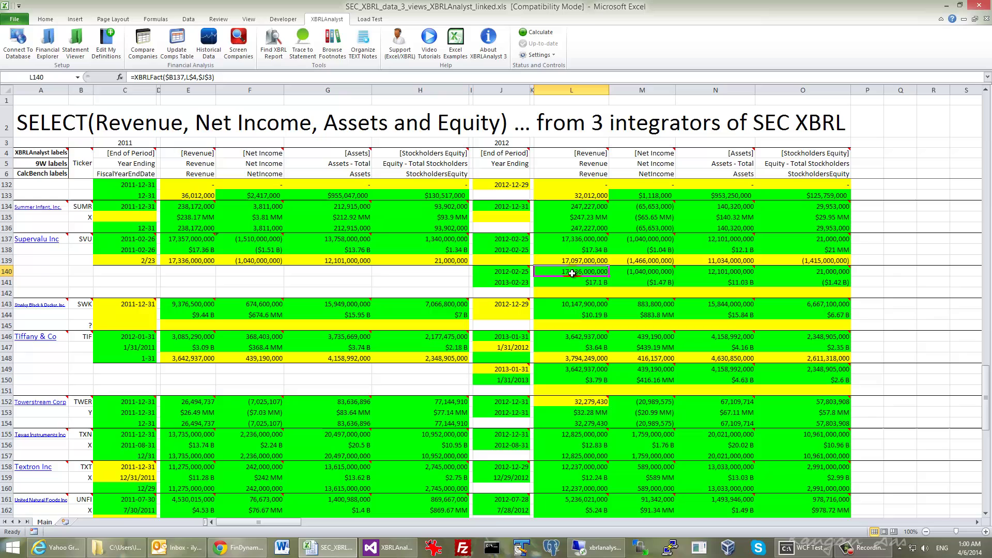
Step: Open the Statement Viewer showing Supervalu's 2011–2013 consolidated statements of operations
mouse_move(572, 272)
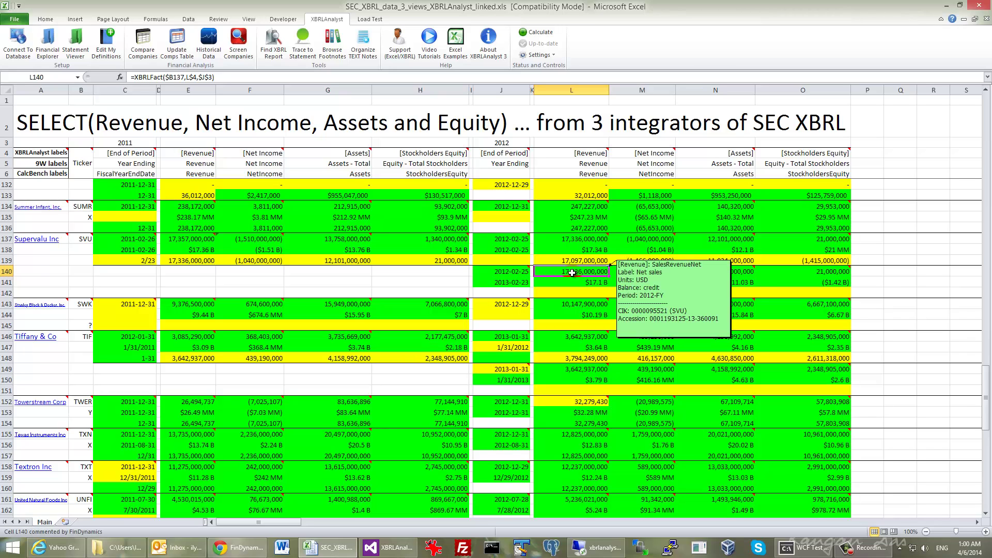
left_click(309, 49)
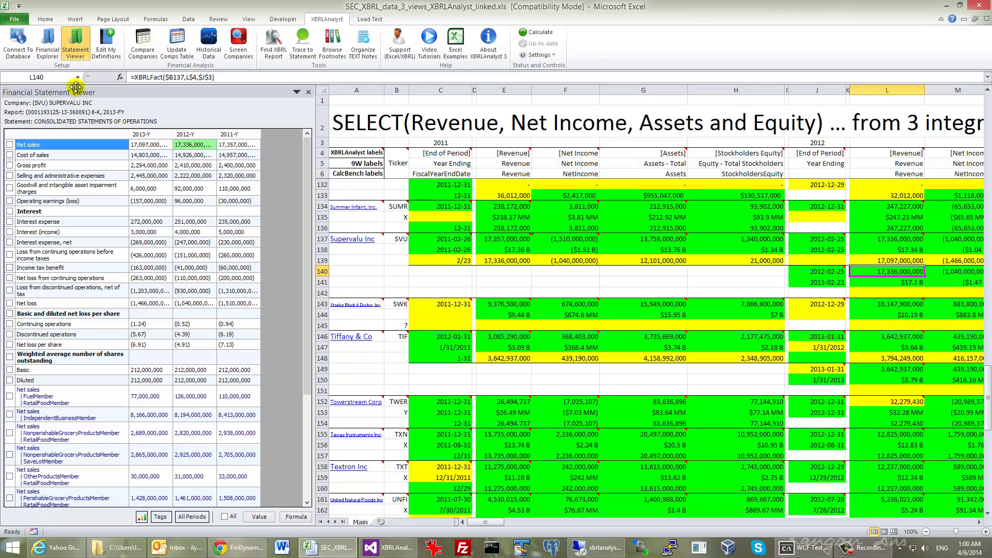
Step: Load Consolidated Balance Sheets from Supervalu's 2012 10-K in the viewer, and add blank Sheet1
left_click(46, 53)
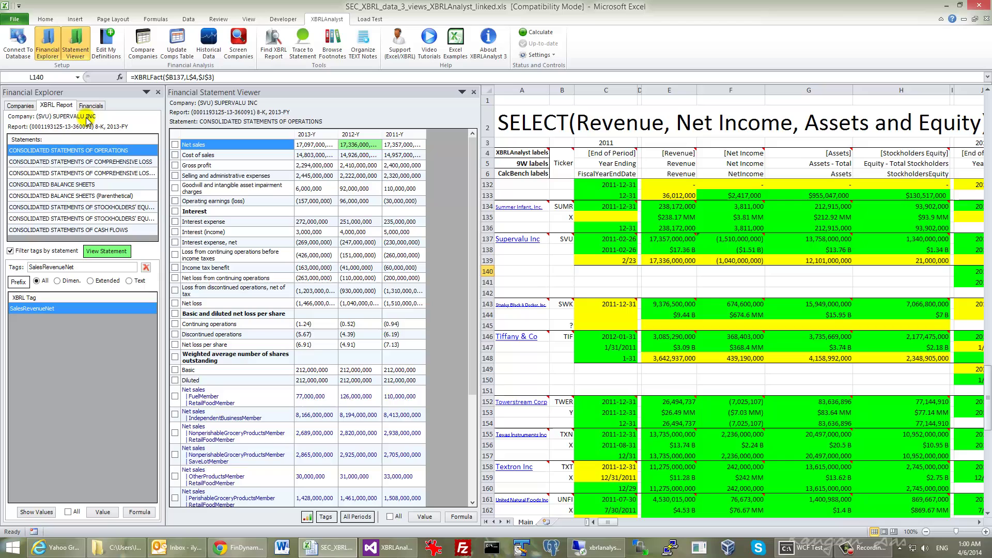
left_click(21, 105)
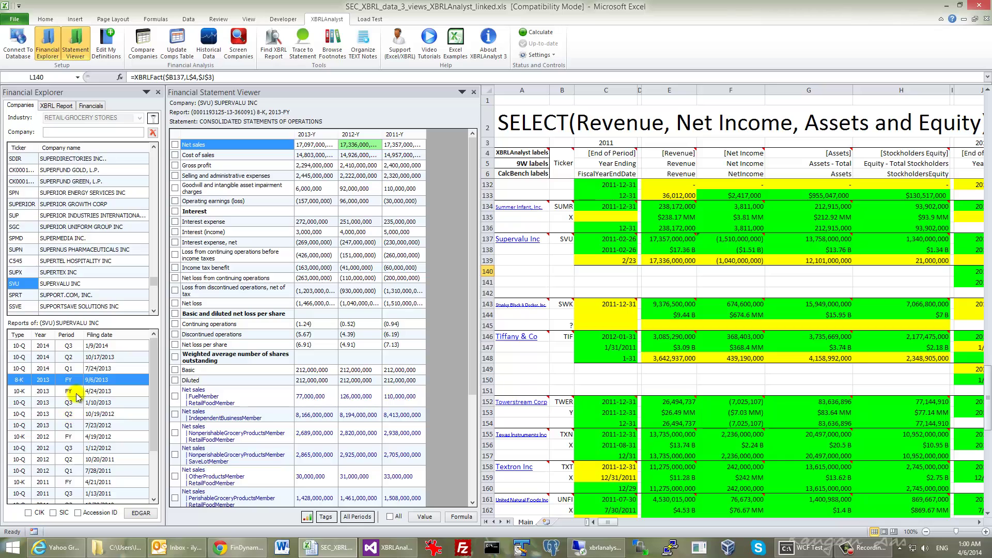
left_click(74, 437)
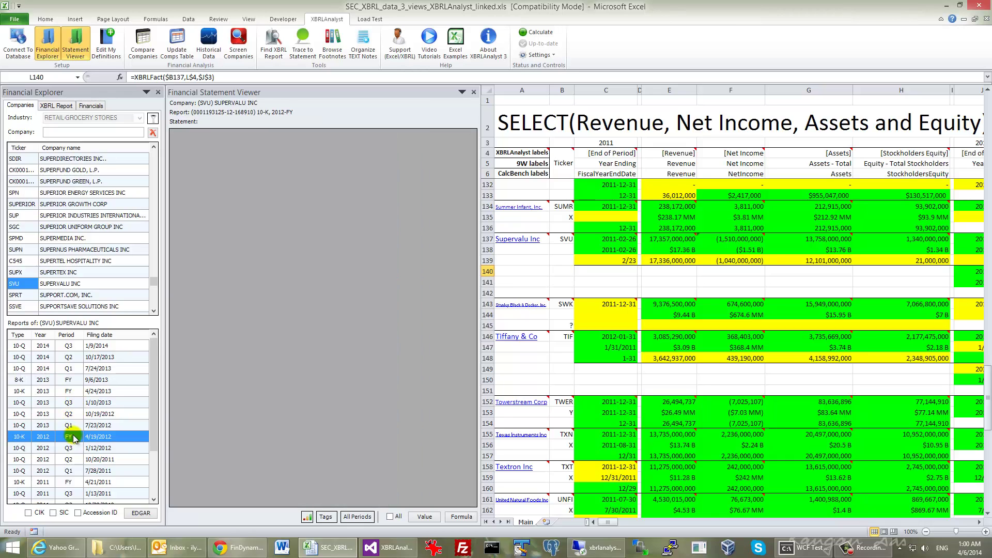
left_click(62, 106)
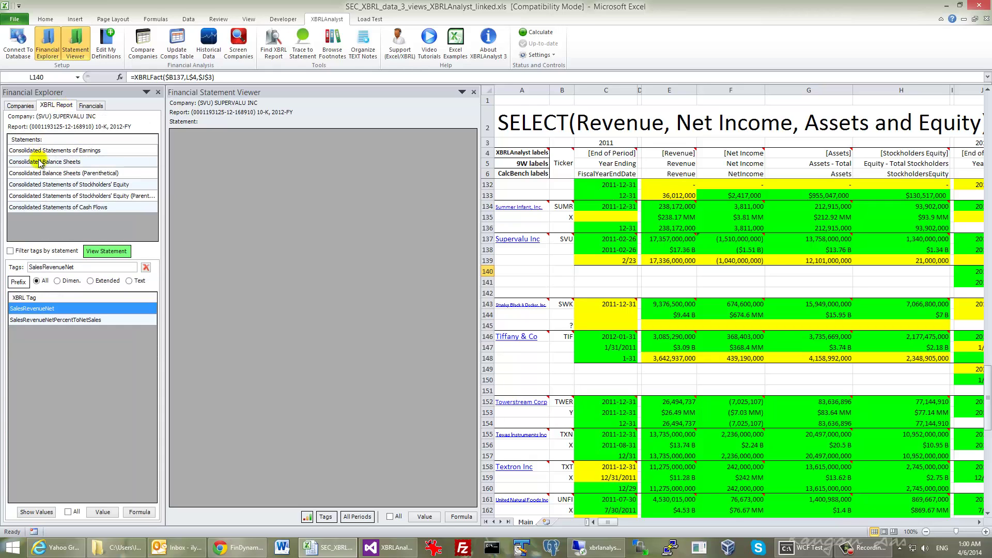
left_click(41, 162)
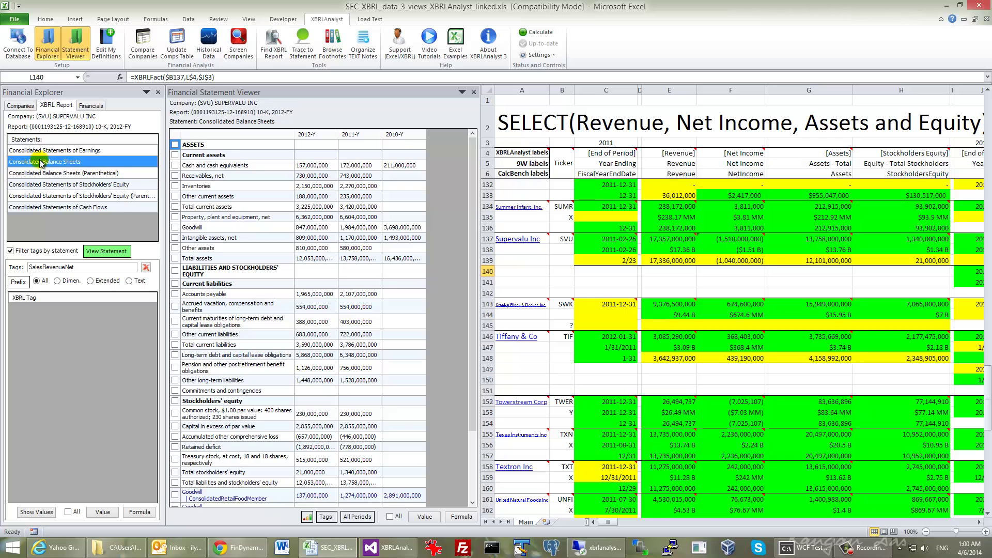
left_click(547, 524)
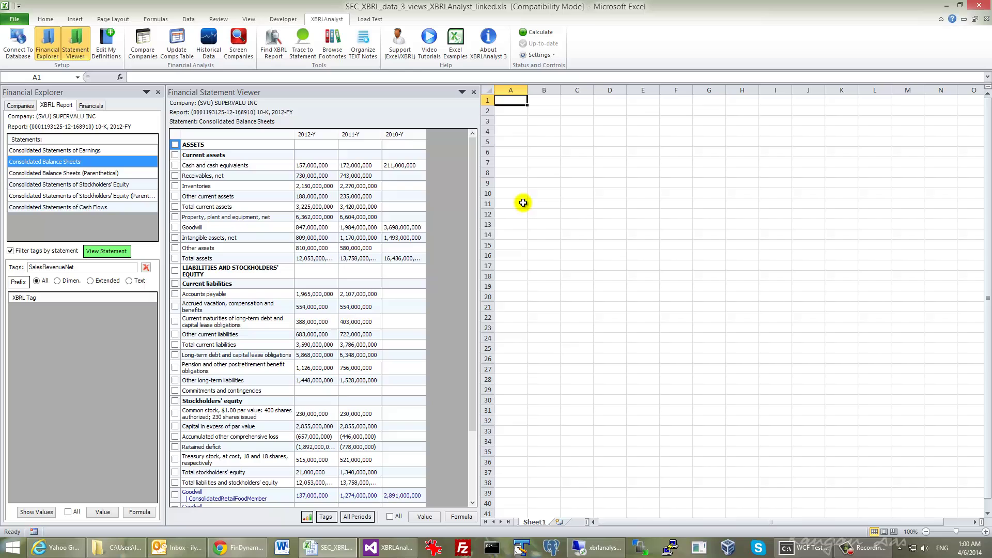
Step: Insert cash, receivables, inventories and other current assets for 2012-Y, 2011-Y and 2010-Y as values at A1
left_click(175, 166)
left_click(175, 176)
left_click(176, 186)
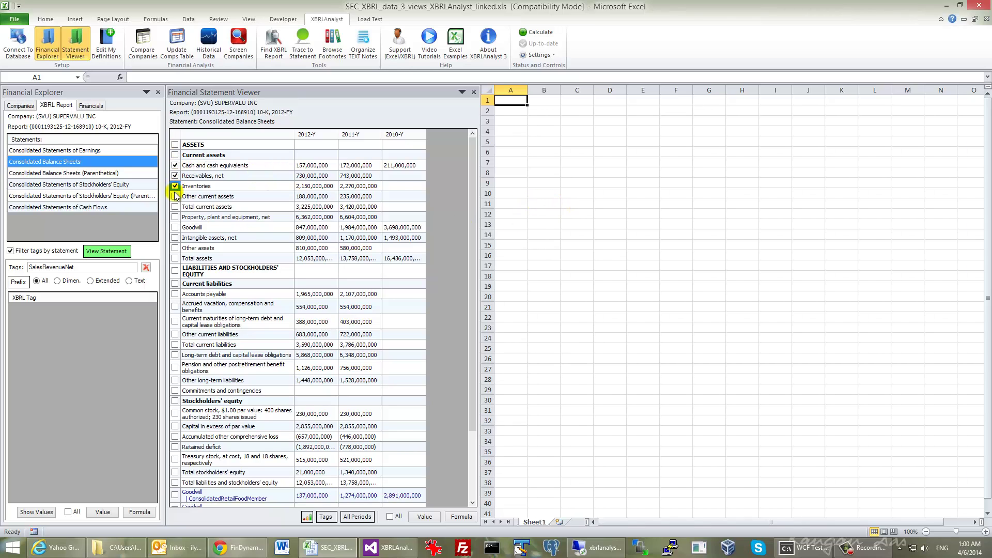
left_click(175, 197)
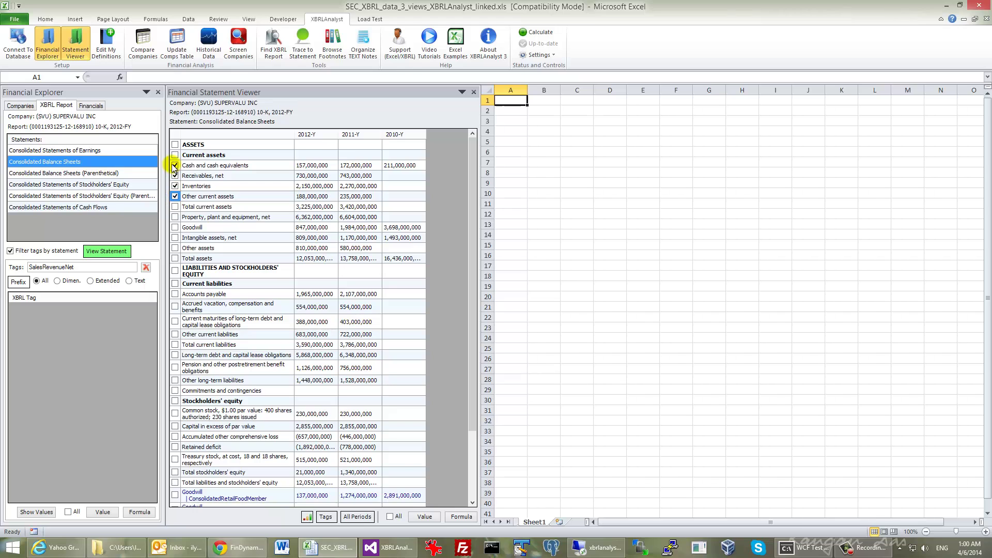
left_click(424, 516)
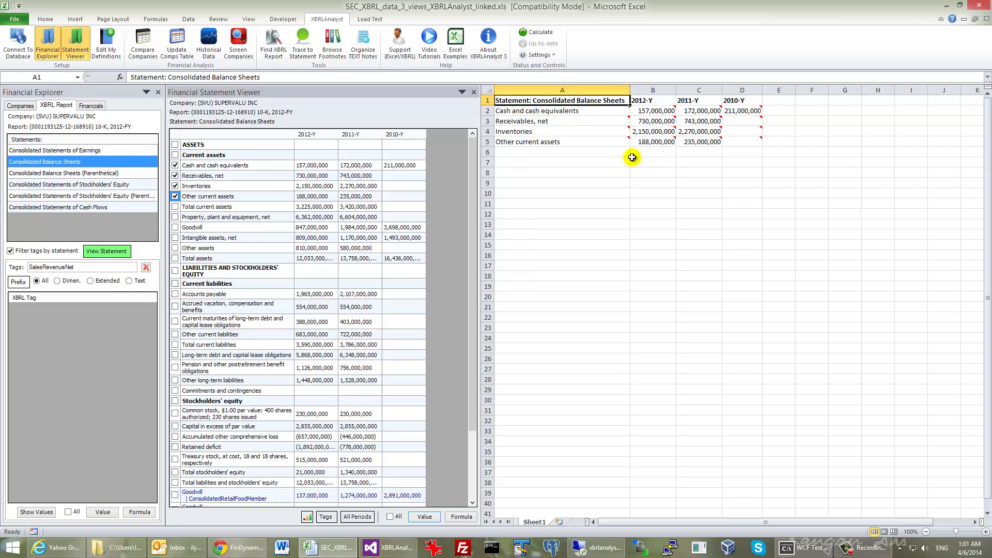
left_click(650, 111)
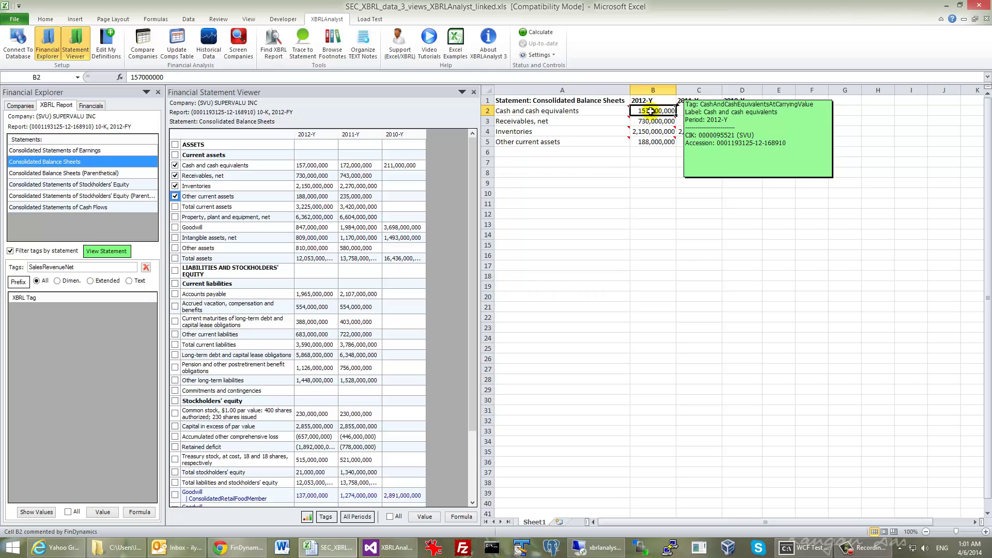
left_click(542, 181)
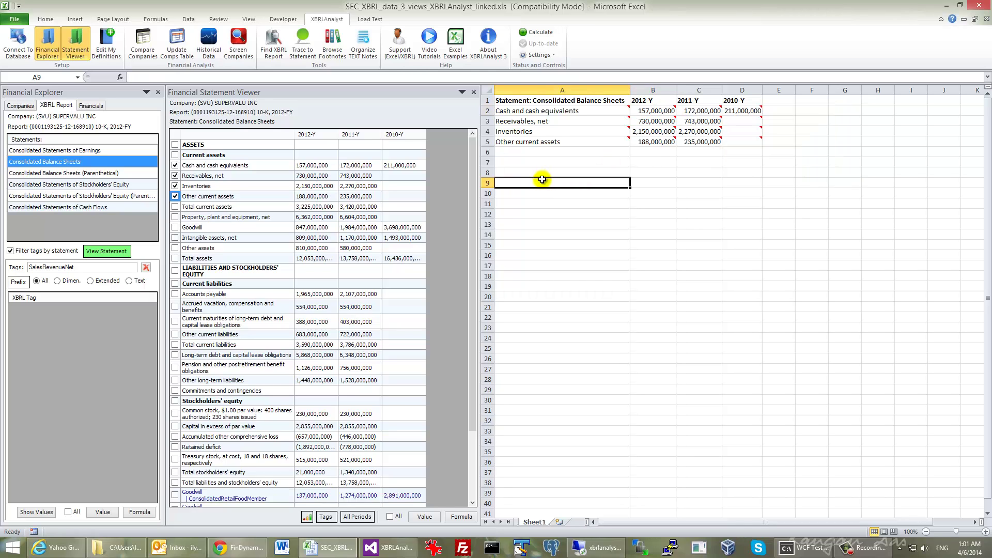
Step: Insert the four asset rows at A9 as XBRLFact formulas, then check the 2012 cash and 2010 receivables formulas
left_click(460, 516)
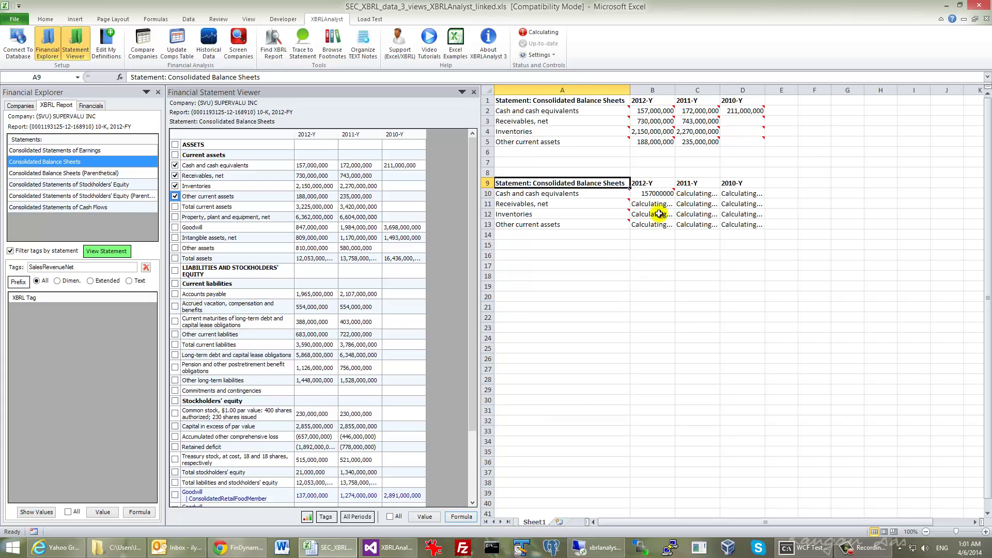
mouse_move(656, 193)
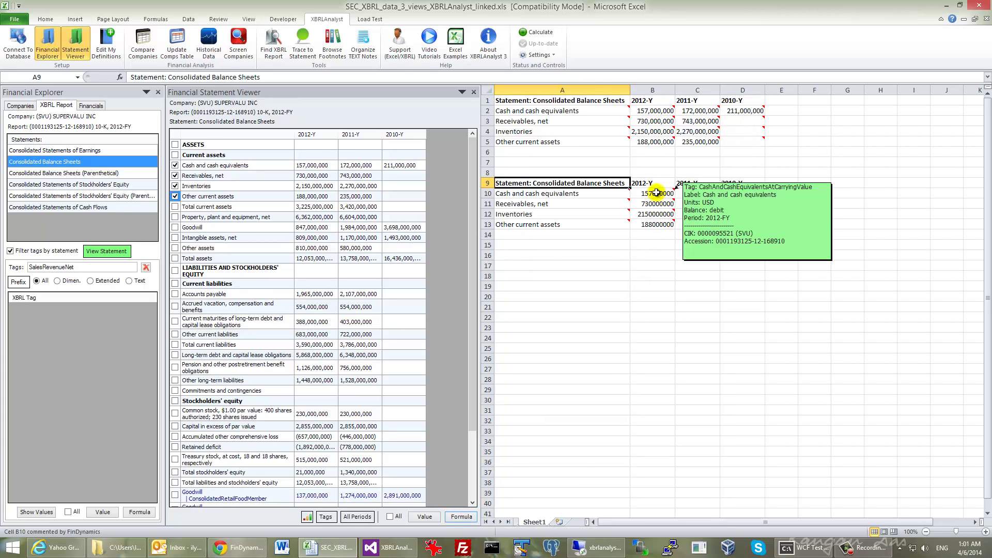
left_click(656, 193)
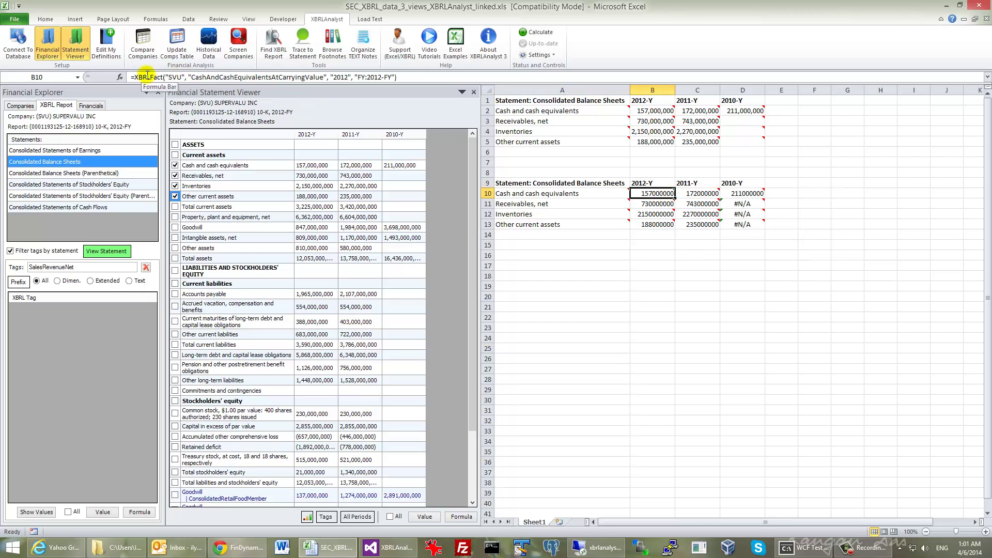
left_click(741, 204)
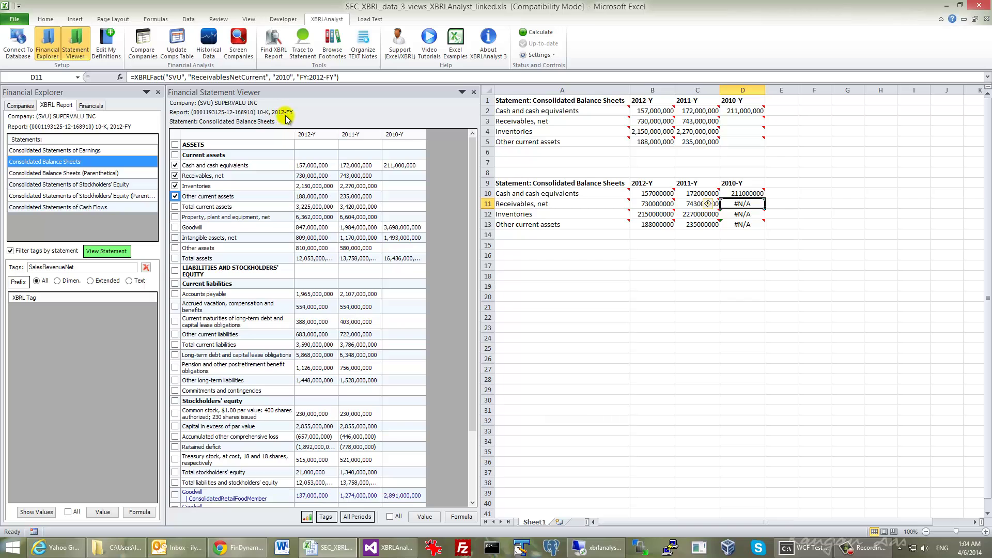
Step: Delete '2012-FY' from D11's period argument so 2010 receivables shows 814000000
double_click(313, 77)
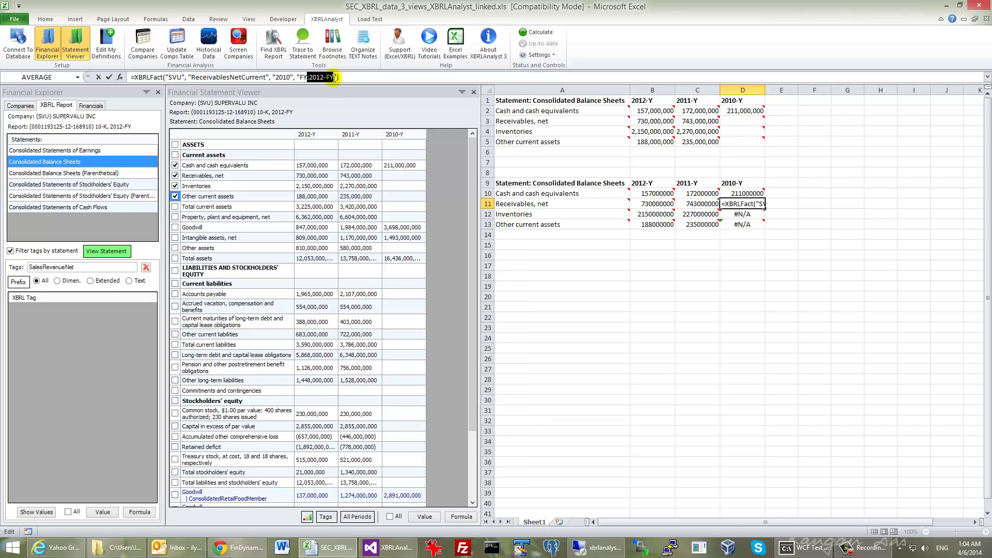
key("Delete")
key("Return")
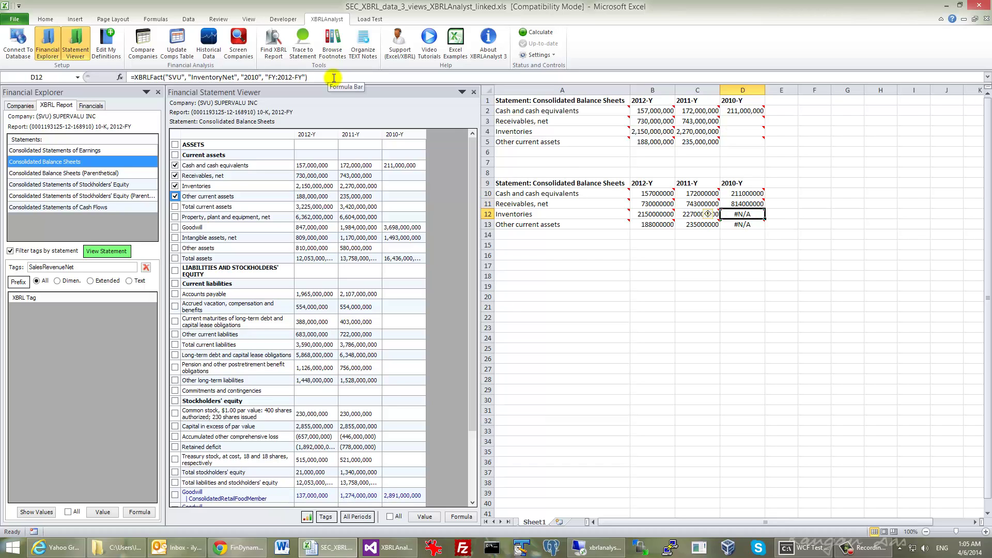
mouse_move(734, 204)
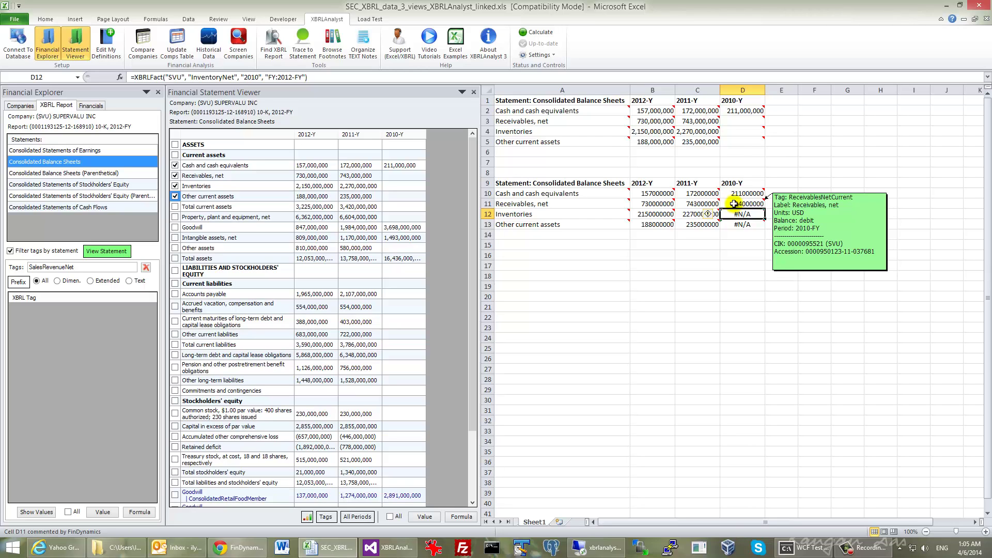
left_click(734, 204)
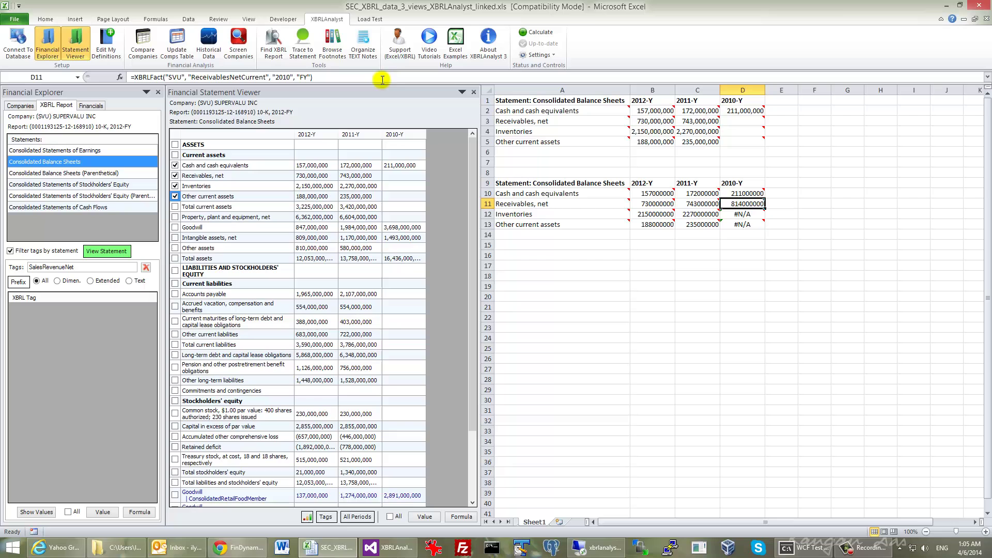
left_click_drag(273, 77, 312, 78)
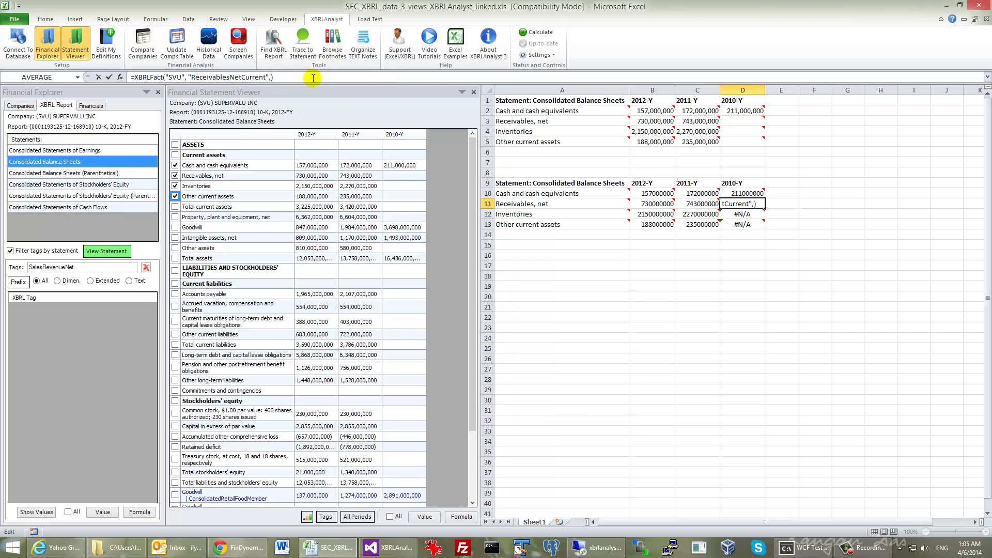
left_click(736, 182)
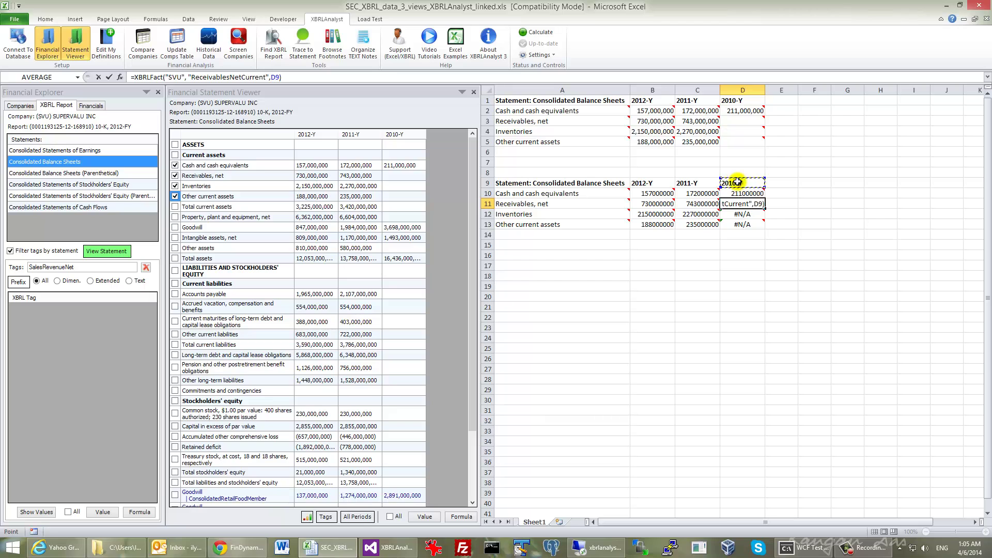
key("Return")
left_click_drag(241, 77, 306, 79)
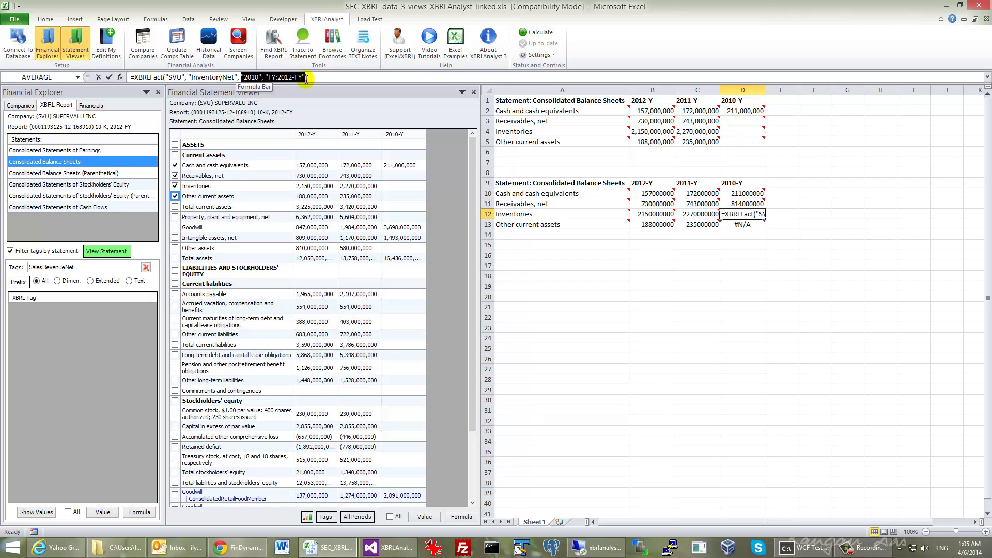
left_click(736, 182)
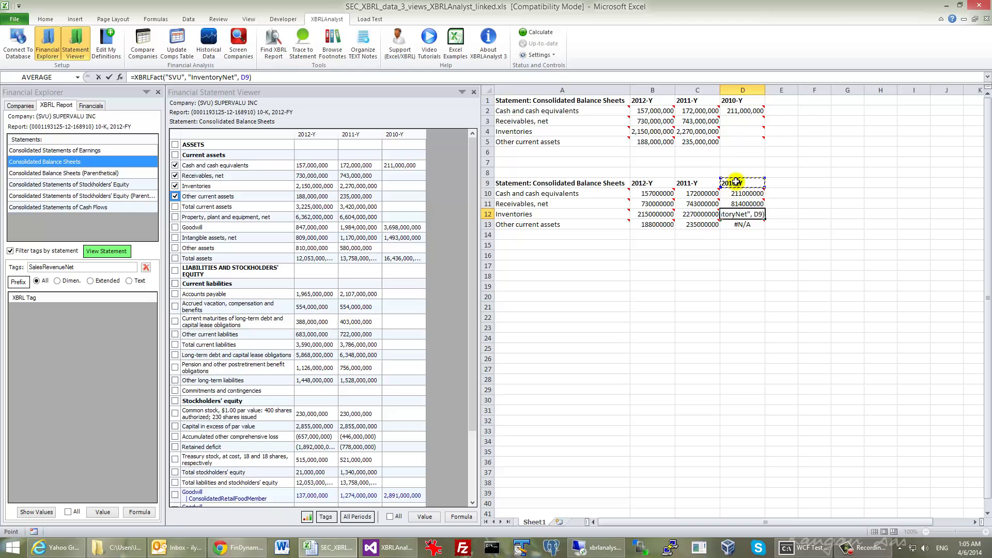
key("Return")
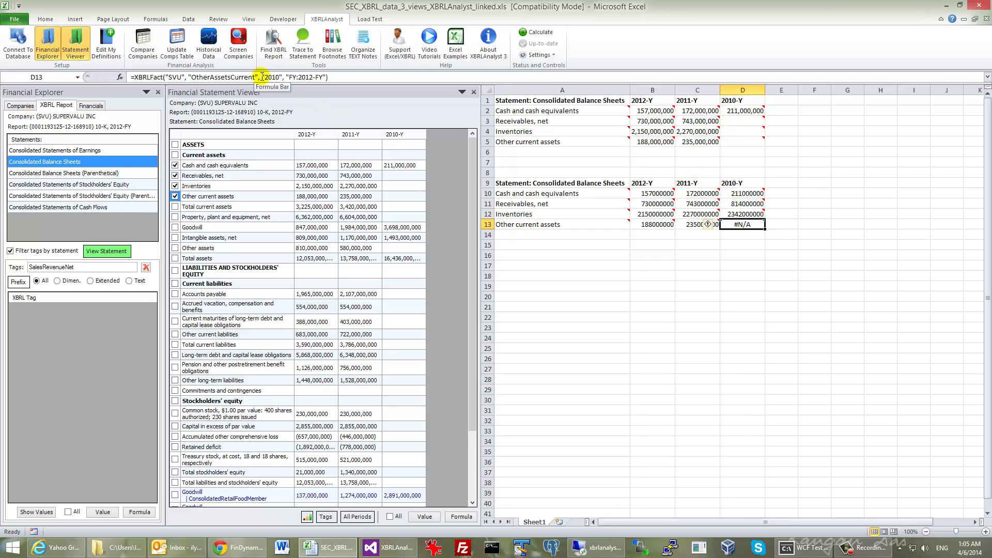
left_click_drag(262, 77, 326, 78)
key("Delete")
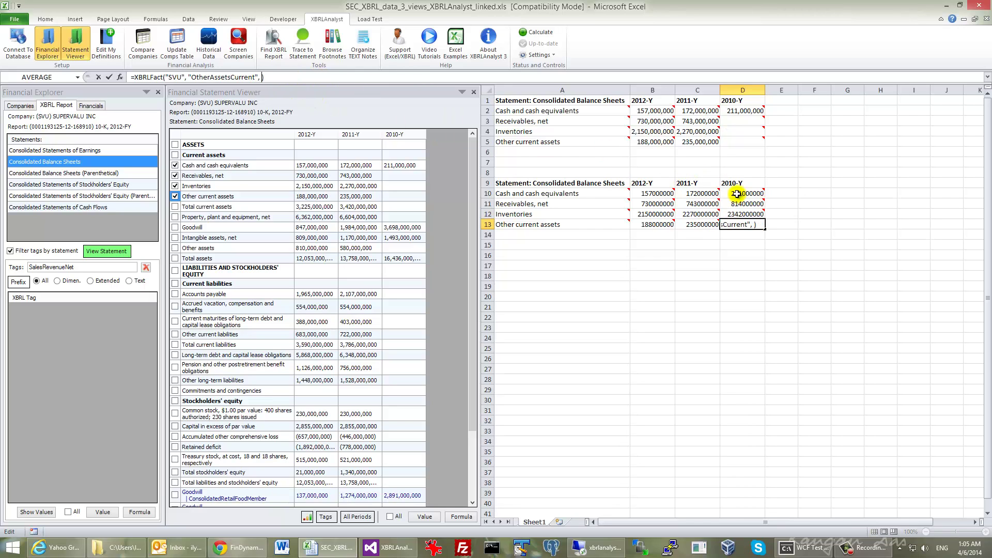
left_click(737, 182)
key("Return")
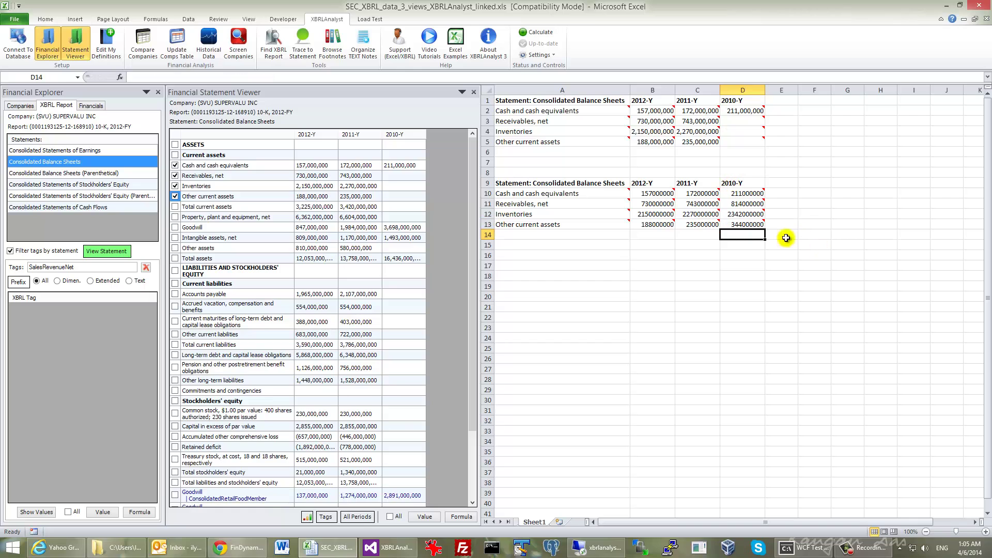
left_click(745, 214)
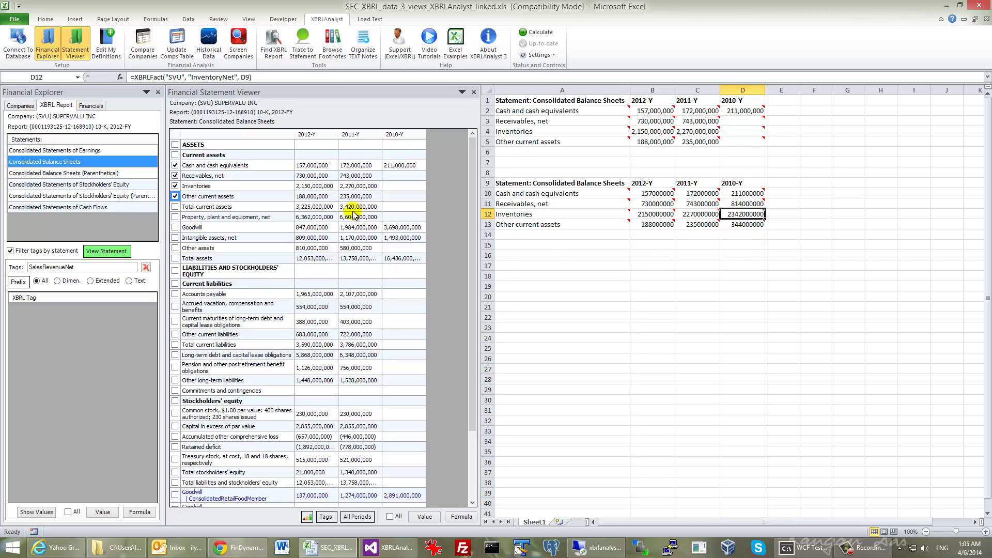
Step: Drag the 188,000,000 other current assets value from the viewer into F10 as an XBRLFact formula
left_click_drag(320, 198, 815, 195)
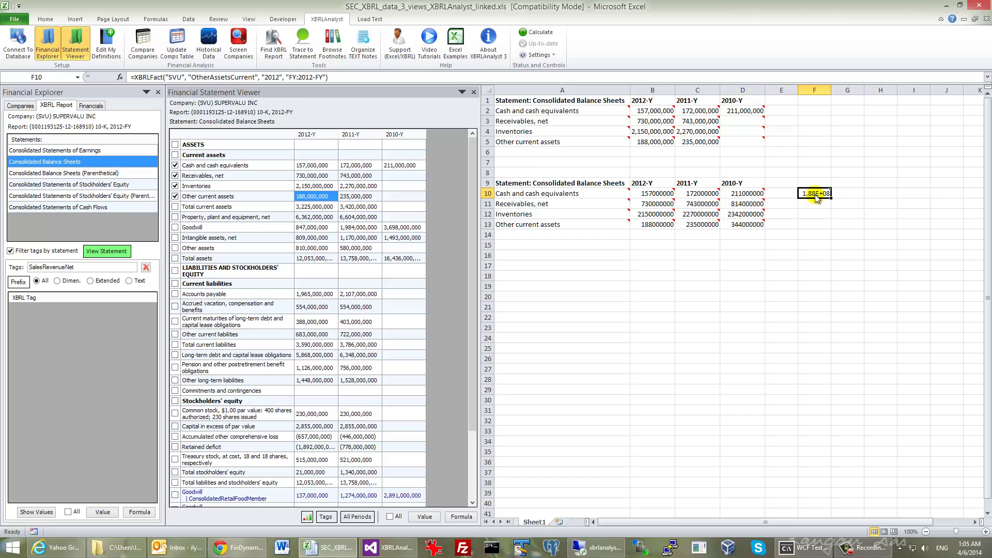